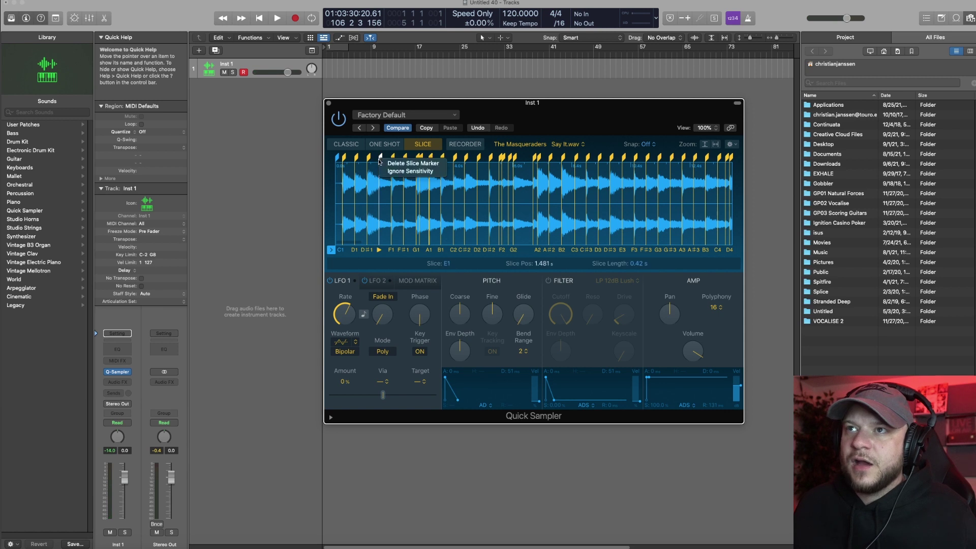
- Delete the unneeded slice markers from the Say It.wav sample, starting with the one at 1.481 s
{"action": "left_click", "coordinate": [393, 167]}
{"action": "left_click", "coordinate": [429, 179]}
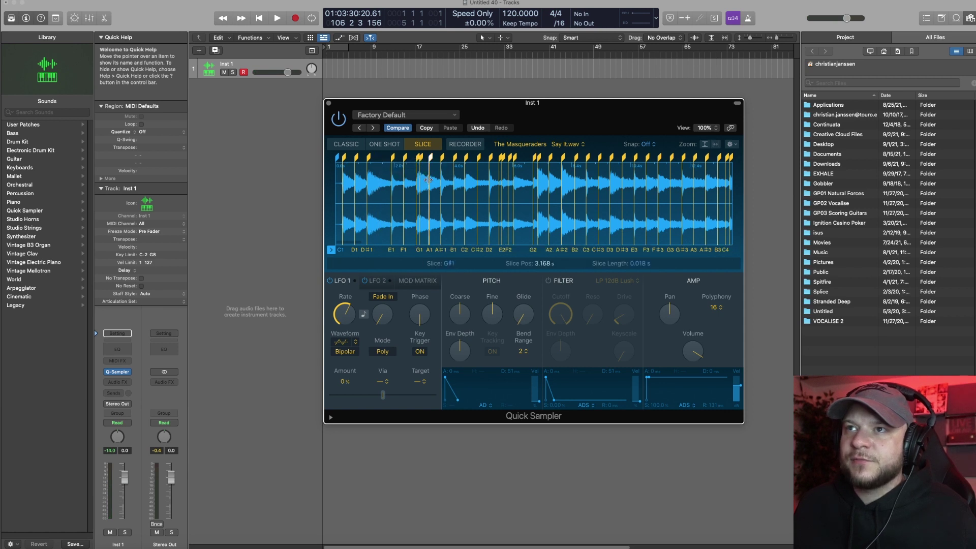
{"action": "left_click", "coordinate": [355, 180]}
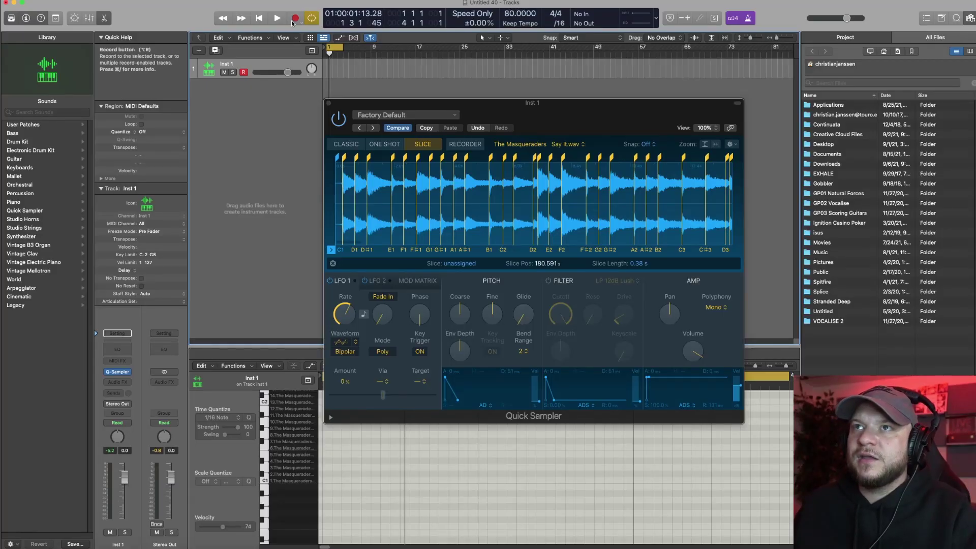
- Record a MIDI pattern of the sample slices on the Inst 1 track, starting at bar 1
{"action": "left_click", "coordinate": [293, 19]}
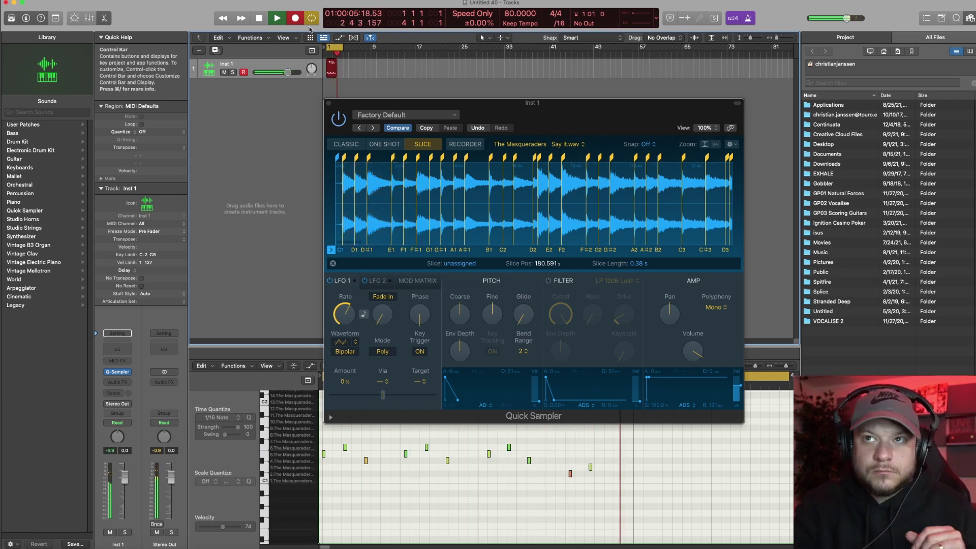
{"action": "key", "text": "alt+asterisk"}
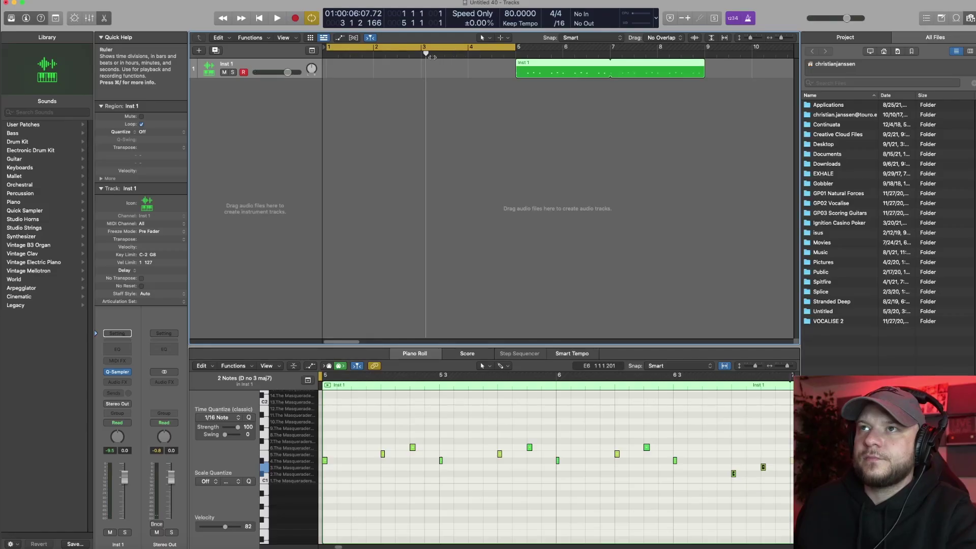
- Play back the Inst 1 pattern in bars 1 to 4 to check its sequence of slices
{"action": "left_click", "coordinate": [346, 51]}
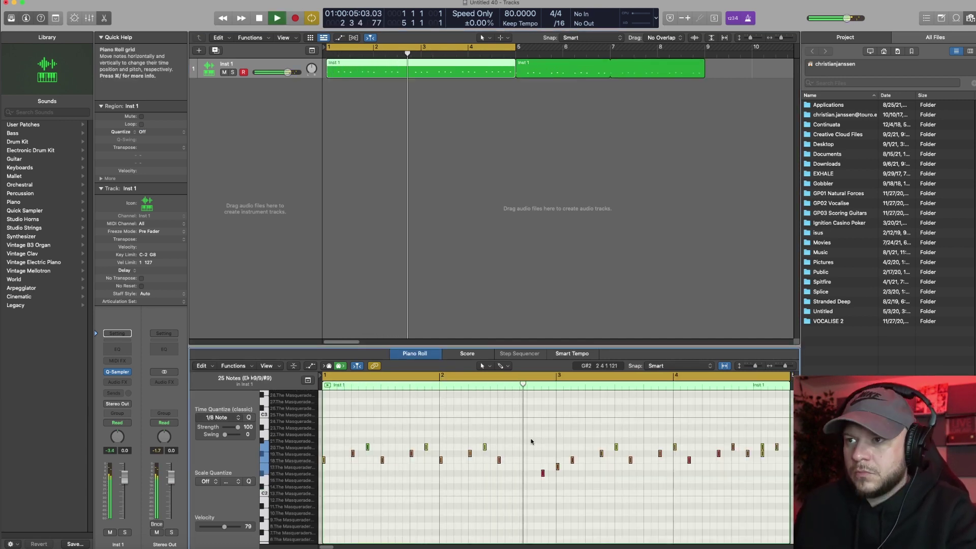
{"action": "key", "text": "space"}
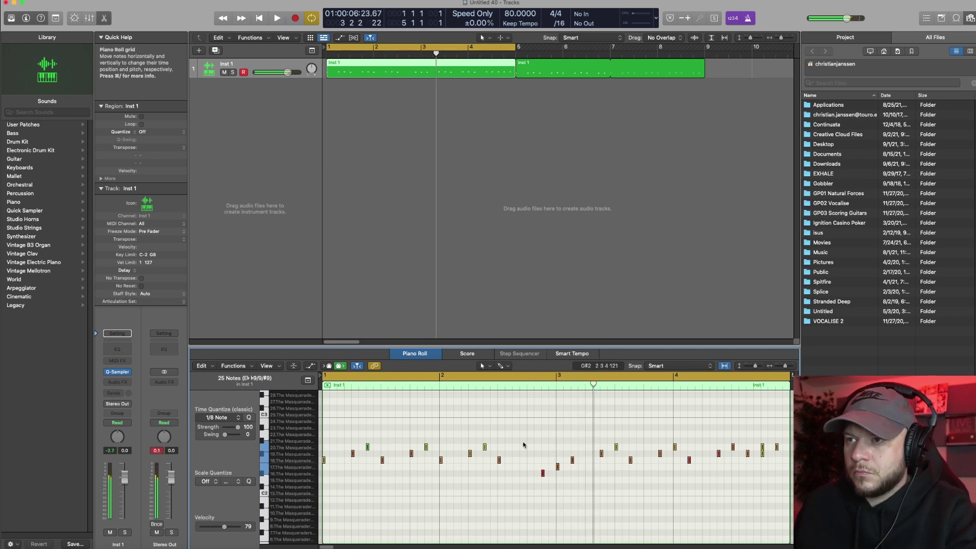
{"action": "left_click_drag", "start_coordinate": [524, 443], "coordinate": [528, 475]}
{"action": "key", "text": "space"}
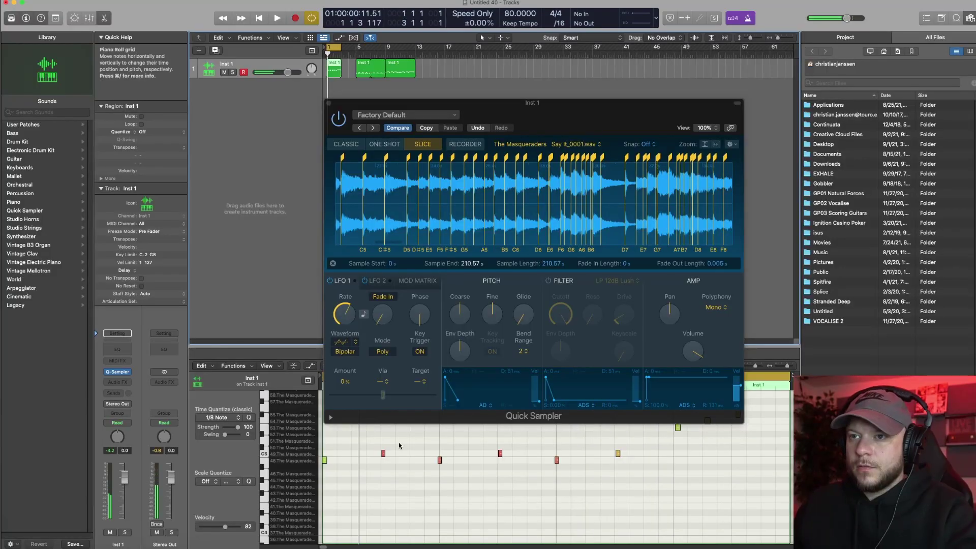
- Extend the first Inst 1 region to bar 5 and add a higher note finishing the rising run in bar 2
{"action": "key", "text": "space"}
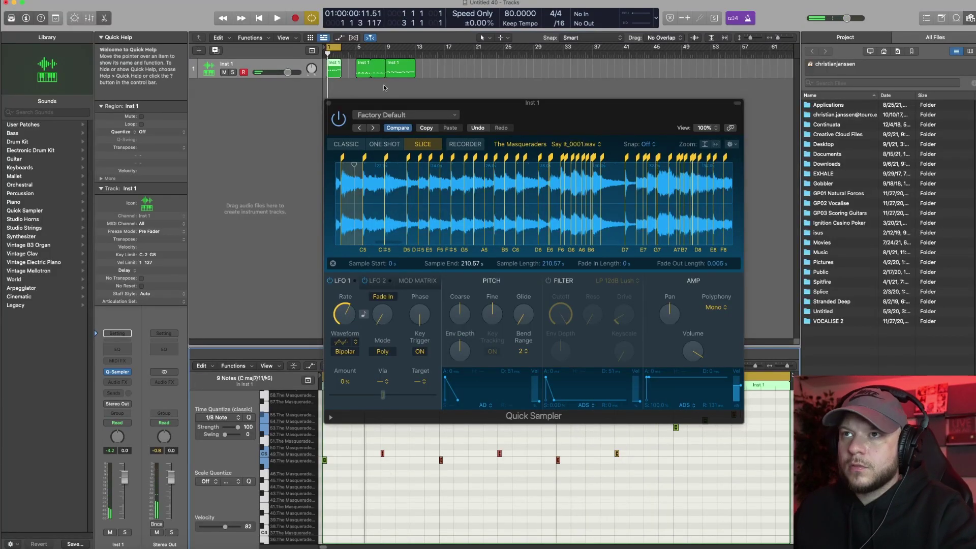
{"action": "left_click", "coordinate": [329, 104]}
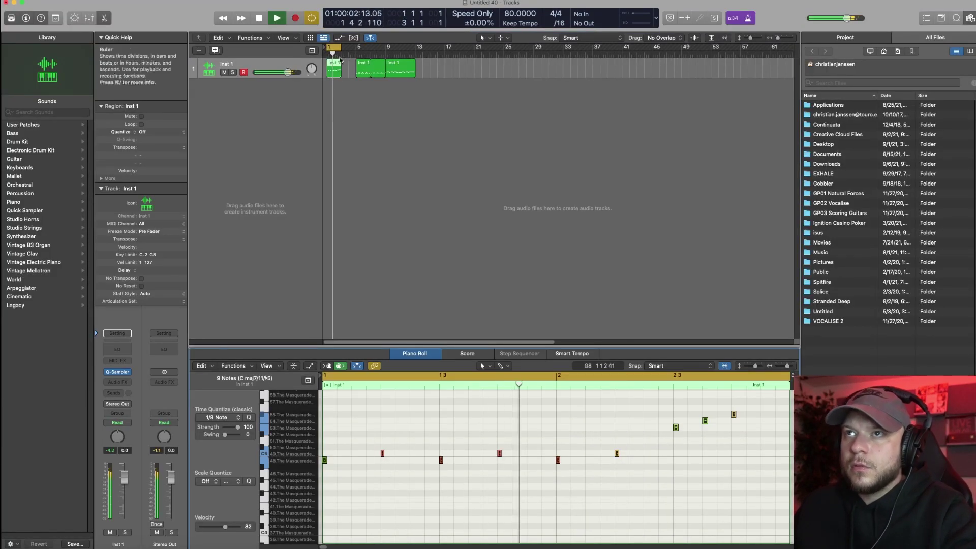
{"action": "left_click_drag", "start_coordinate": [338, 73], "coordinate": [356, 74]}
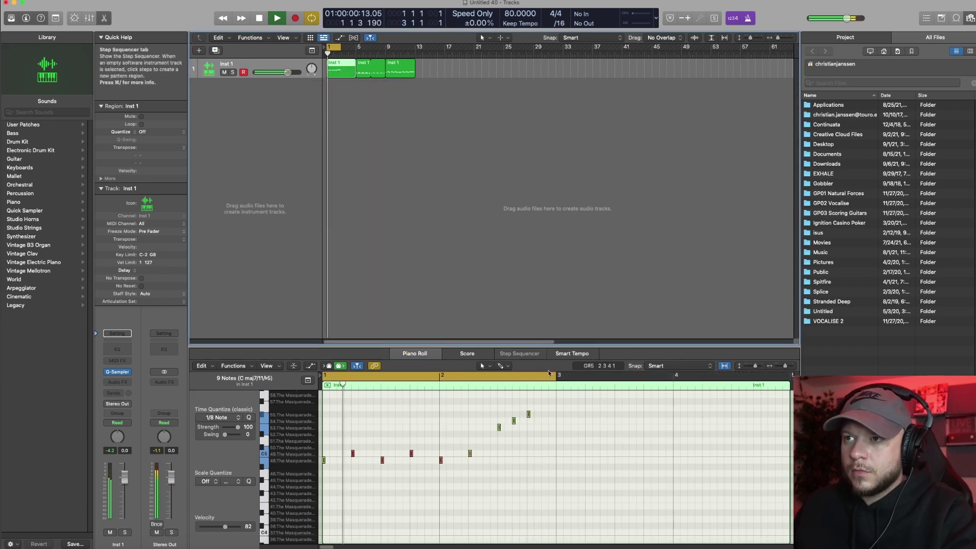
{"action": "left_click", "coordinate": [543, 407]}
{"action": "key", "text": "space"}
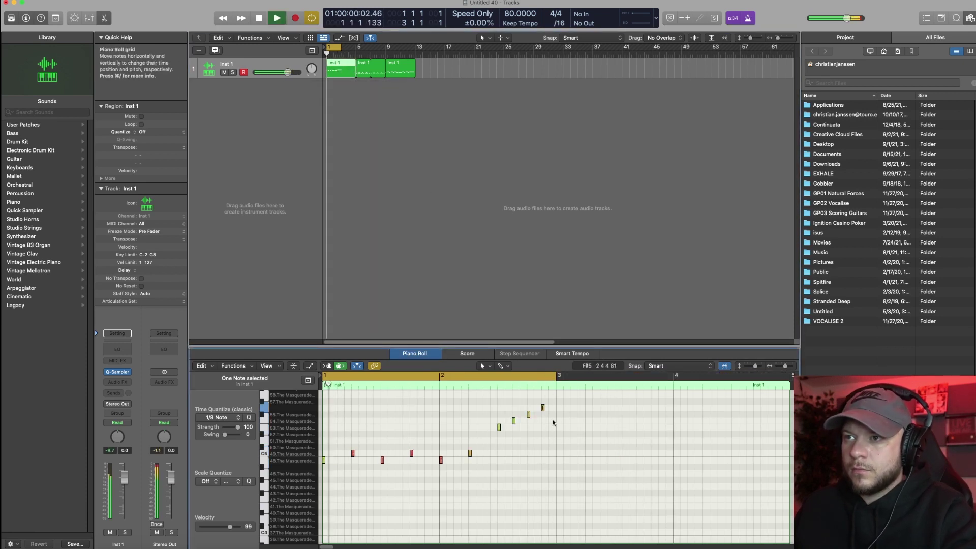
- Copy all notes of bars 1 and 2 to bar 3 and extend the cycle range to bar 5
{"action": "key", "text": "super+a"}
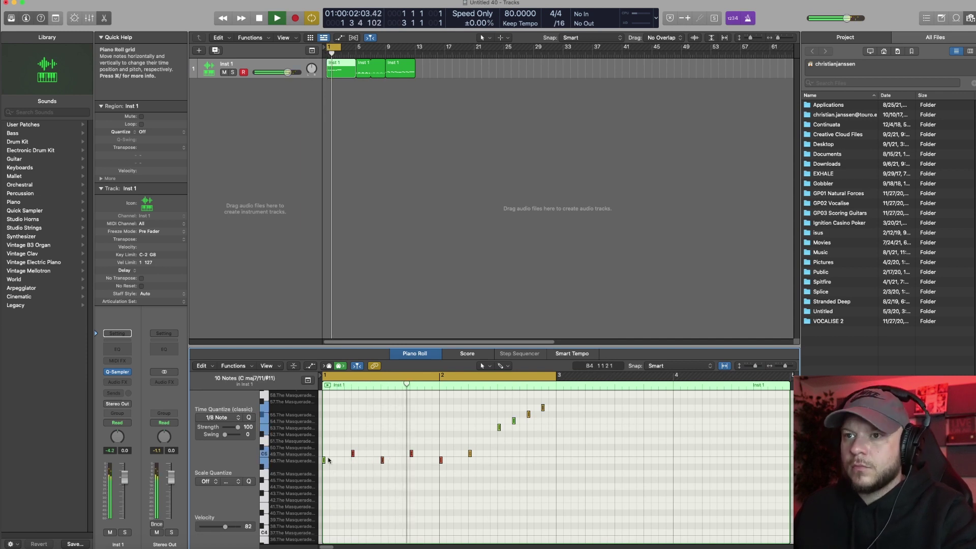
{"action": "left_click_drag", "start_coordinate": [324, 461], "coordinate": [557, 460]}
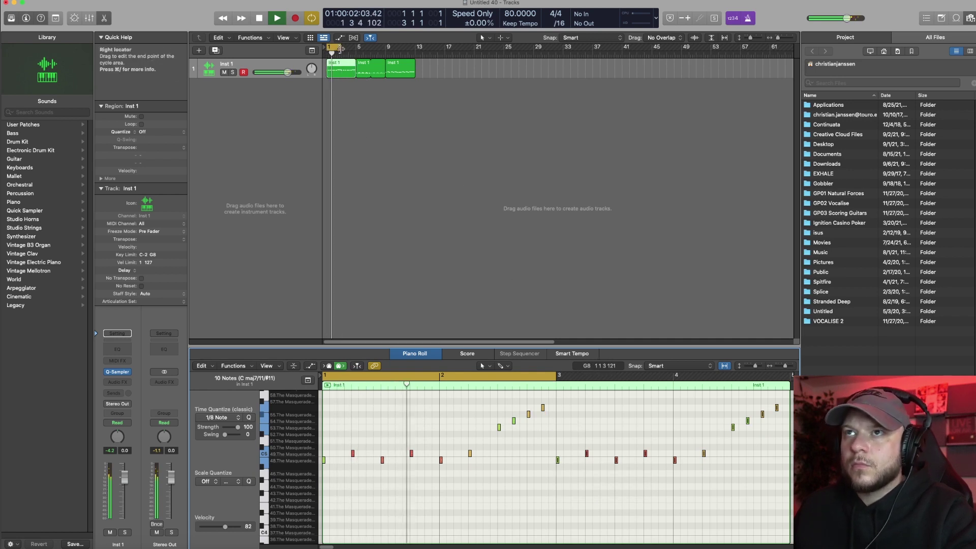
{"action": "left_click_drag", "start_coordinate": [344, 51], "coordinate": [358, 54]}
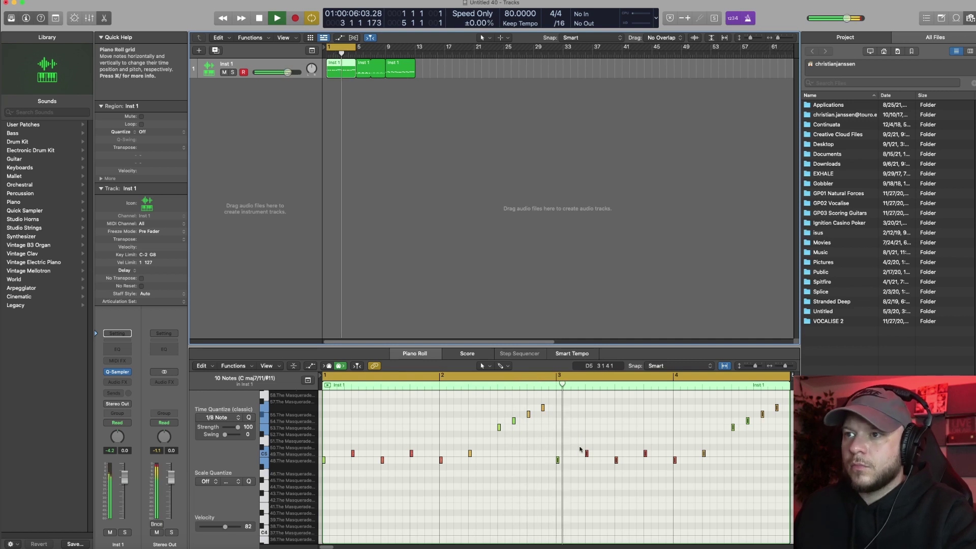
{"action": "scroll", "coordinate": [577, 443], "scroll_direction": "up", "scroll_amount": 3}
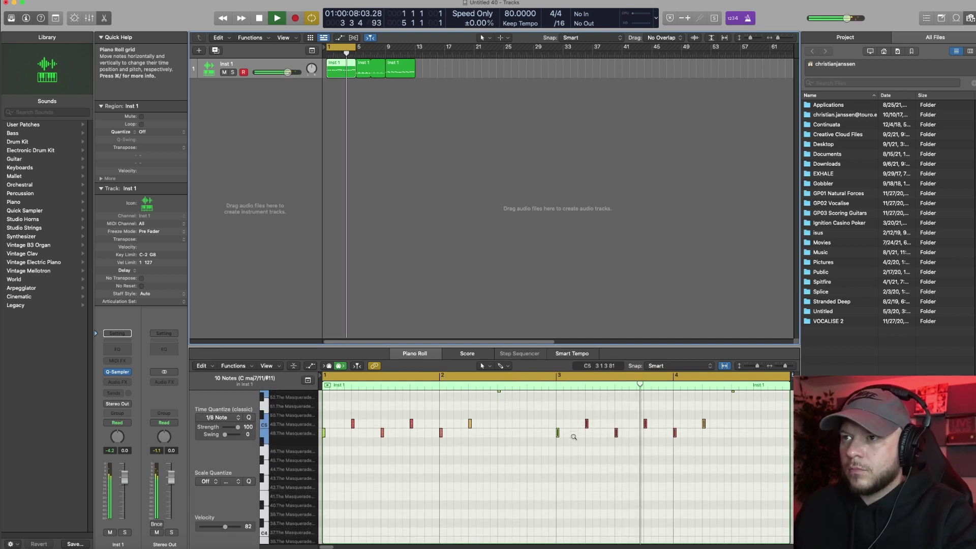
{"action": "scroll", "coordinate": [573, 437], "scroll_direction": "down", "scroll_amount": 4}
{"action": "left_click", "coordinate": [632, 417]}
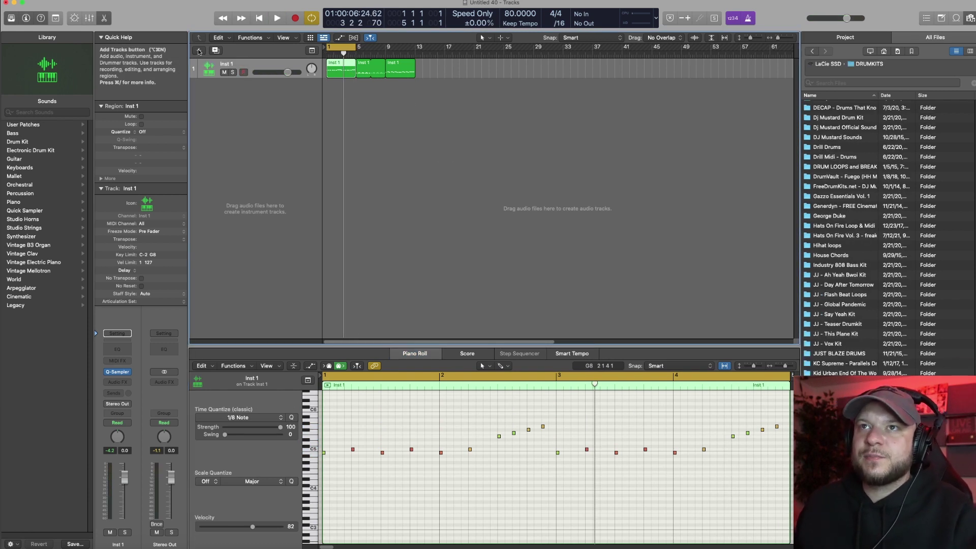
- Add a new software instrument track and load Quick Sampler (Single Sample) on it
{"action": "left_click", "coordinate": [198, 51]}
{"action": "left_click", "coordinate": [616, 124]}
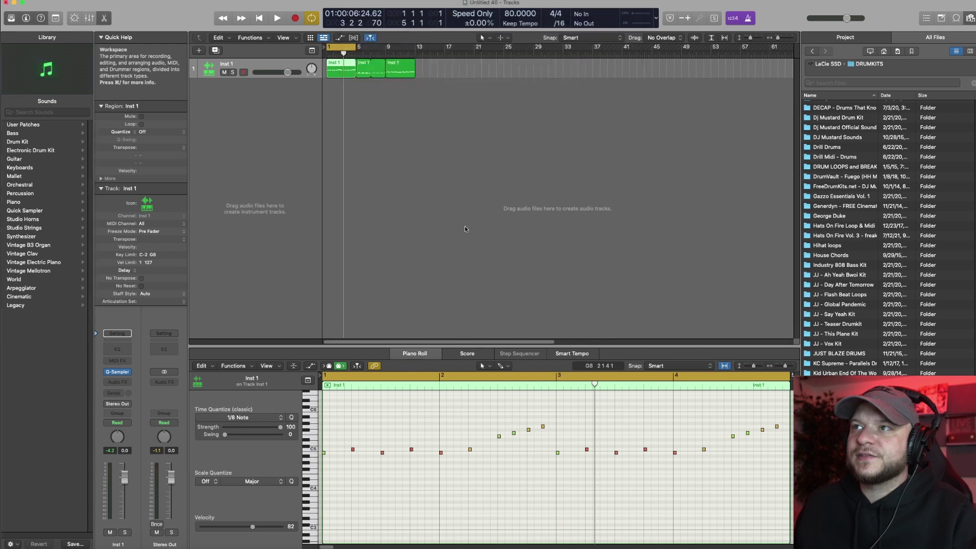
{"action": "left_click", "coordinate": [125, 373]}
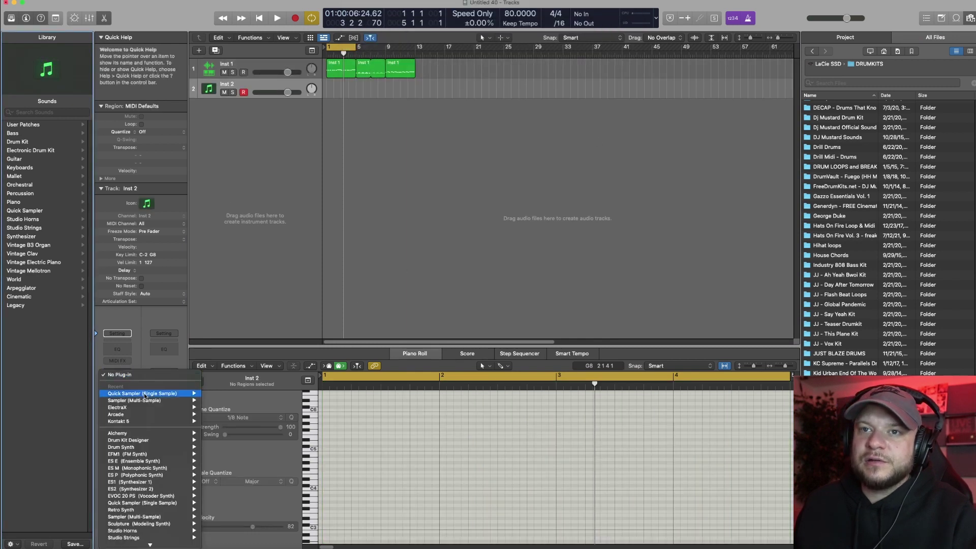
{"action": "left_click", "coordinate": [217, 401]}
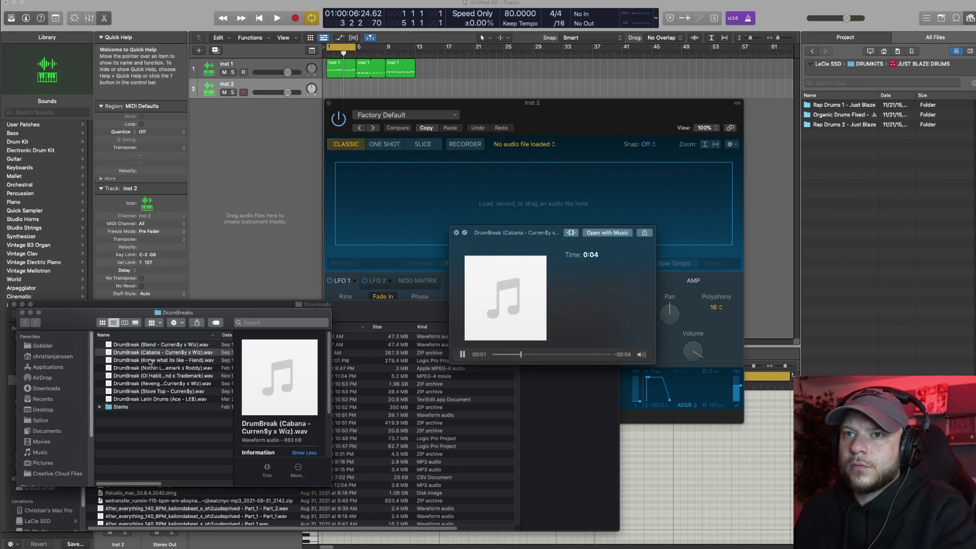
- Preview DrumBreak (Know what its like - Fiend).wav and load it into the Inst 2 Quick Sampler
{"action": "left_click", "coordinate": [150, 360]}
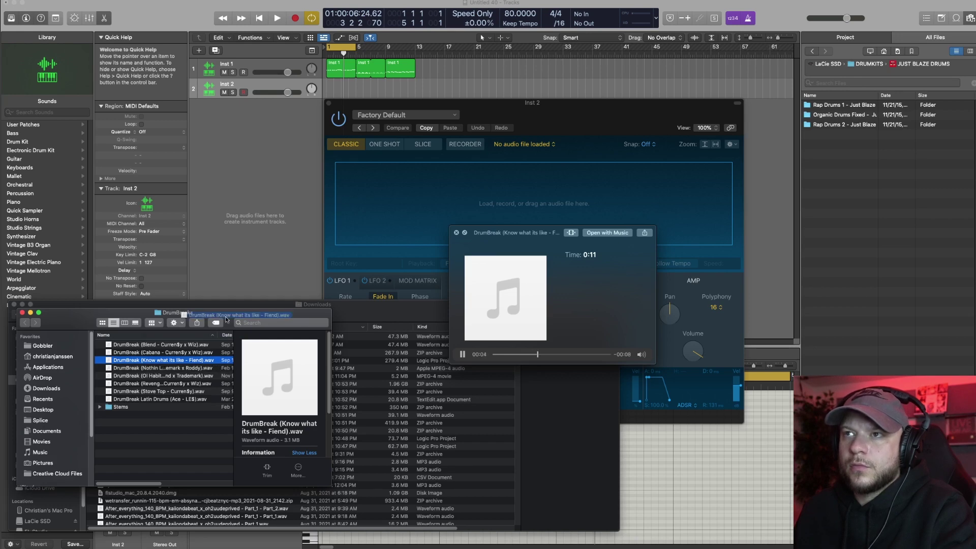
{"action": "left_click_drag", "start_coordinate": [227, 319], "coordinate": [392, 211]}
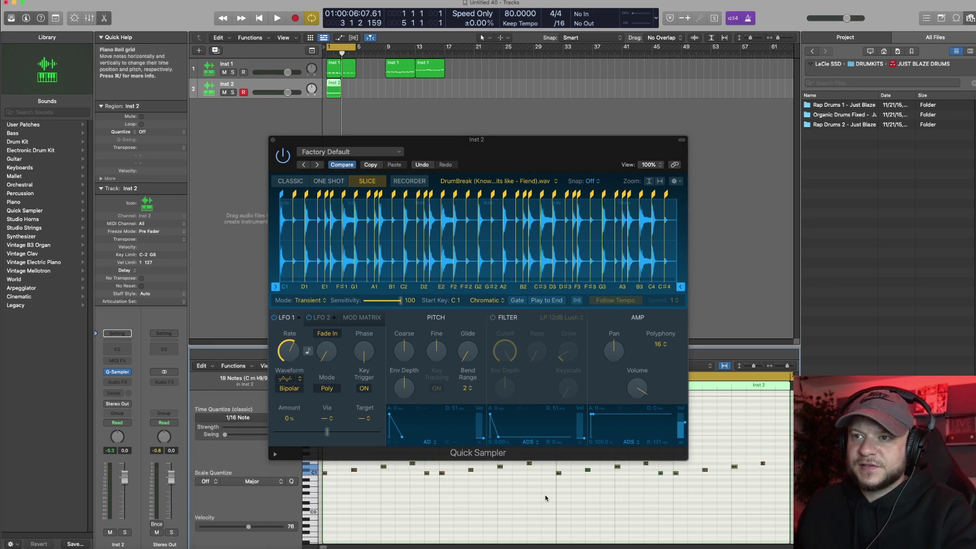
- Loop the Inst 2 drum region up to bar 5 and hide the Quick Sampler window
{"action": "key", "text": "space"}
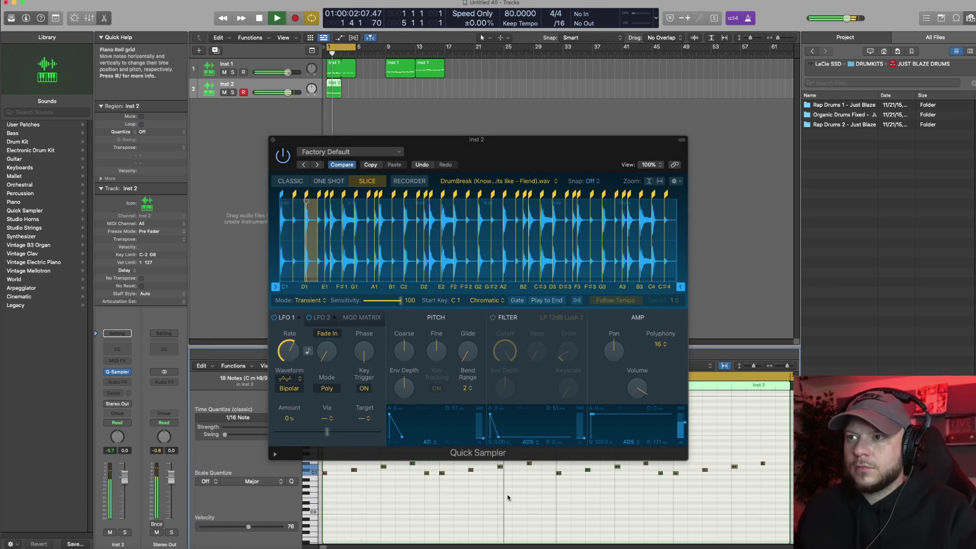
{"action": "left_click", "coordinate": [528, 499]}
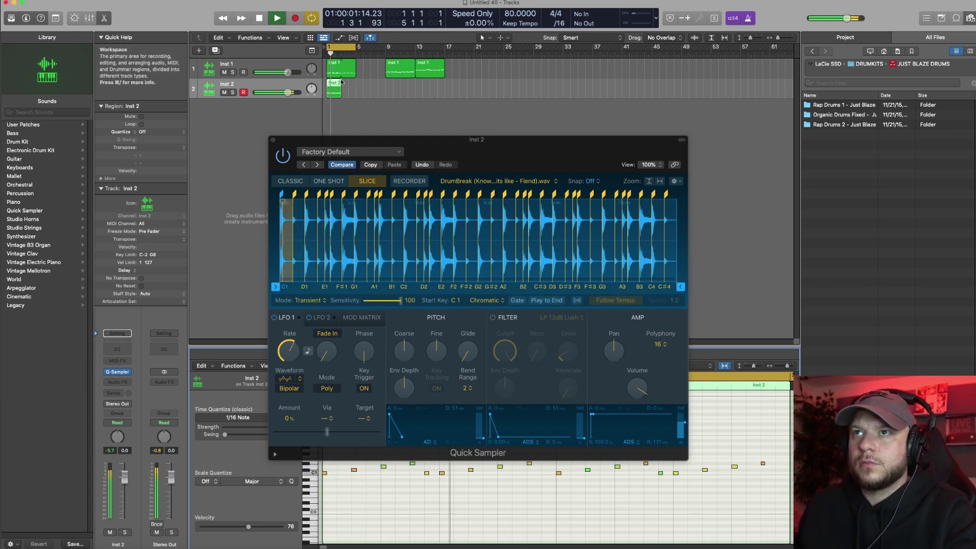
{"action": "mouse_move", "coordinate": [341, 82]}
{"action": "left_mouse_down"}
{"action": "mouse_move", "coordinate": [387, 85]}
{"action": "mouse_move", "coordinate": [354, 85]}
{"action": "left_mouse_up"}
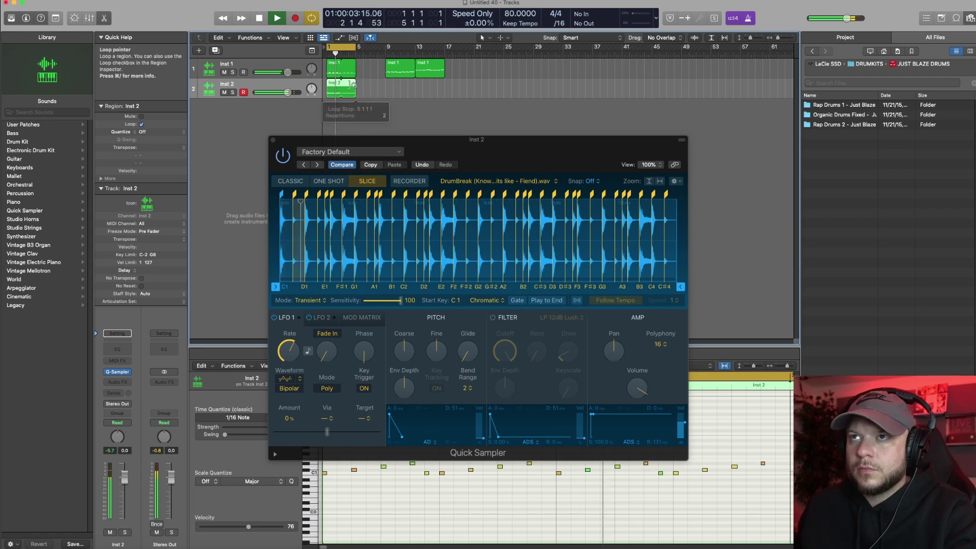
{"action": "key", "text": "v"}
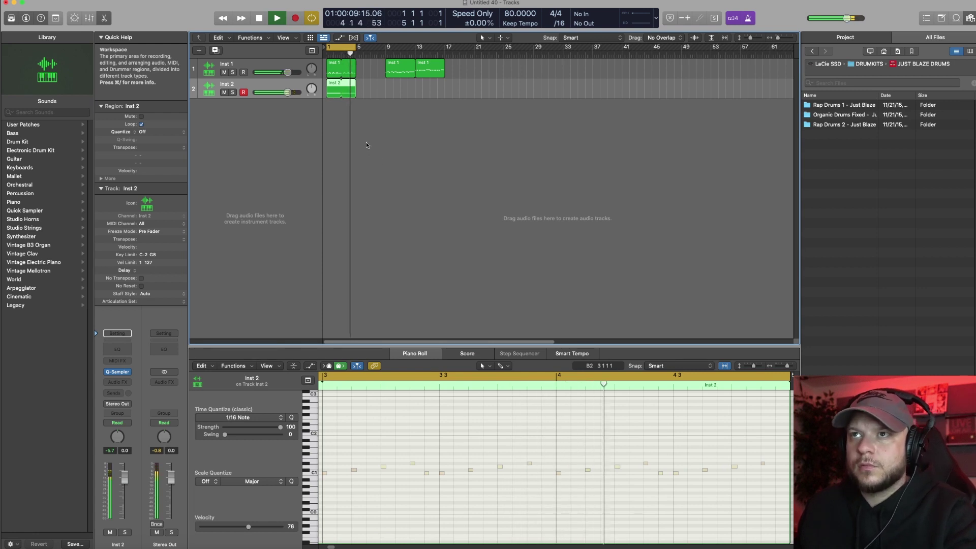
{"action": "key", "text": "space"}
- Insert a stereo Compressor on the Inst 2 track with the Type U Tight Kit preset
{"action": "left_click", "coordinate": [124, 383]}
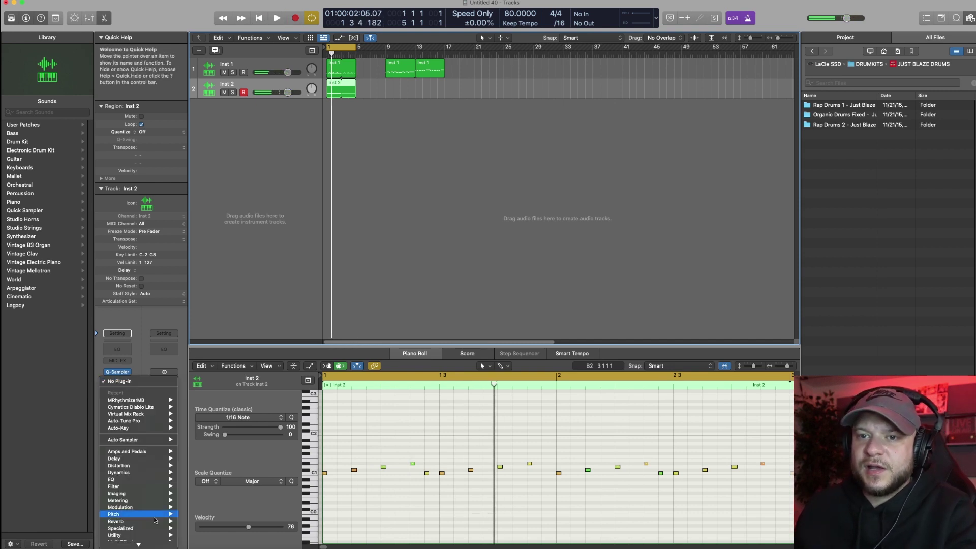
{"action": "mouse_move", "coordinate": [141, 545]}
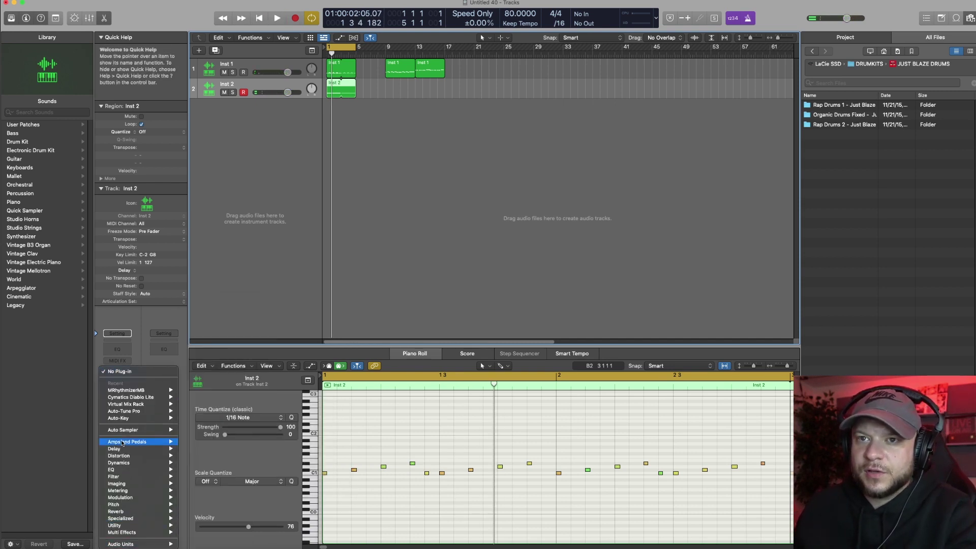
{"action": "mouse_move", "coordinate": [140, 462]}
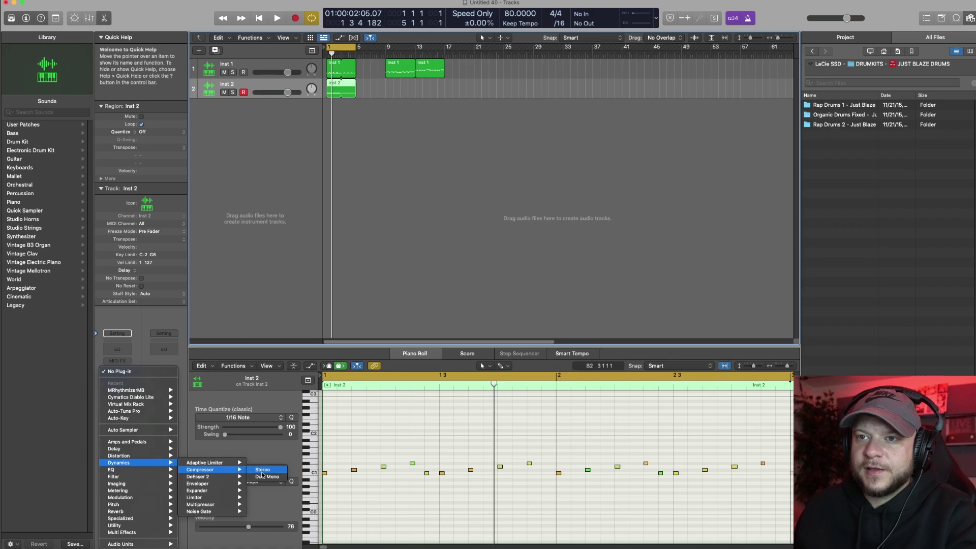
{"action": "left_click", "coordinate": [262, 471]}
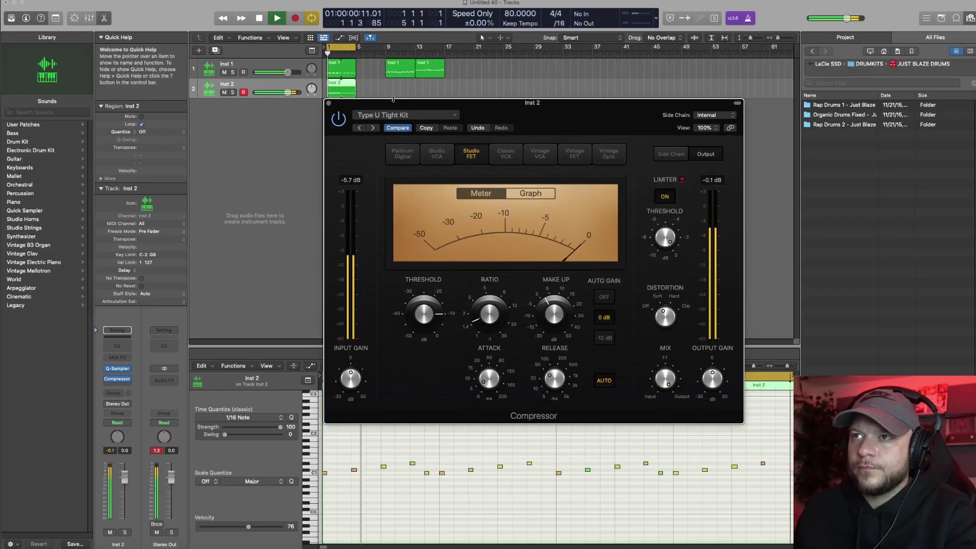
{"action": "left_click", "coordinate": [328, 103]}
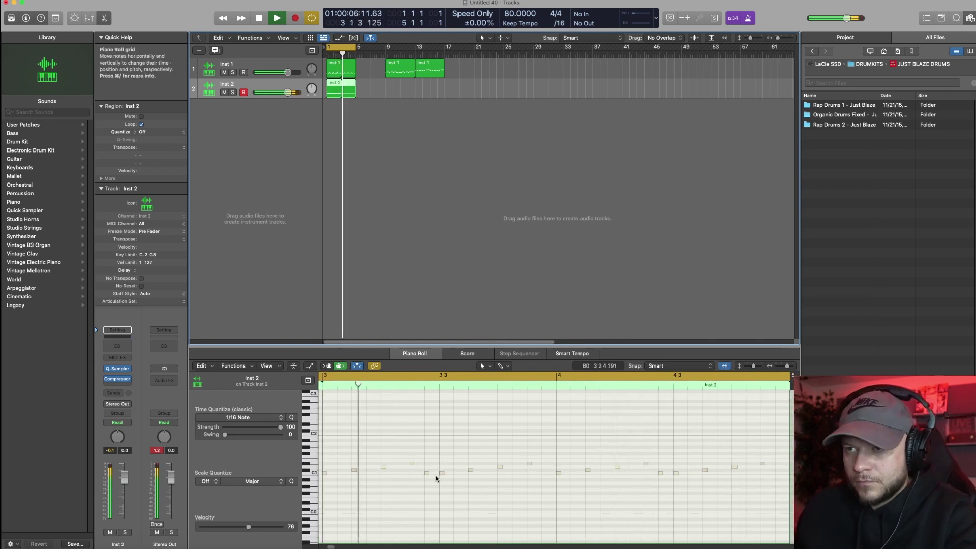
- Nudge the C1 drum notes on the last sixteenth of beat 2 in bars 1 and 2 slightly later, off the grid
{"action": "key", "text": "space"}
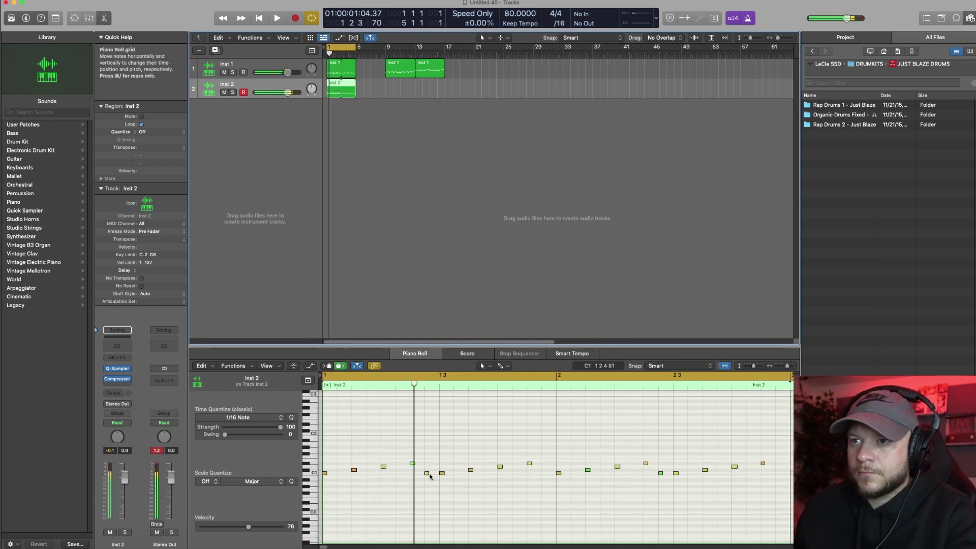
{"action": "left_click_drag", "start_coordinate": [428, 475], "coordinate": [430, 476]}
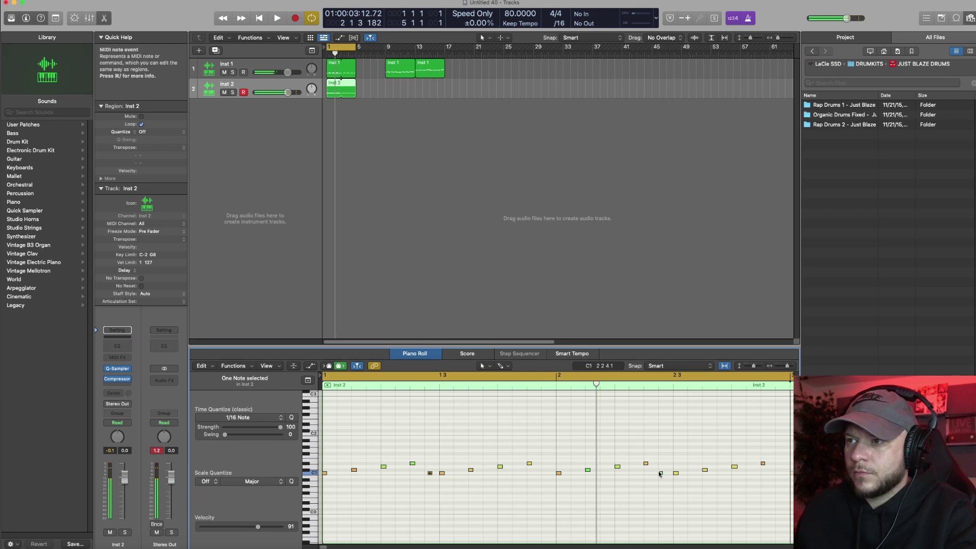
{"action": "left_click_drag", "start_coordinate": [660, 474], "coordinate": [664, 474]}
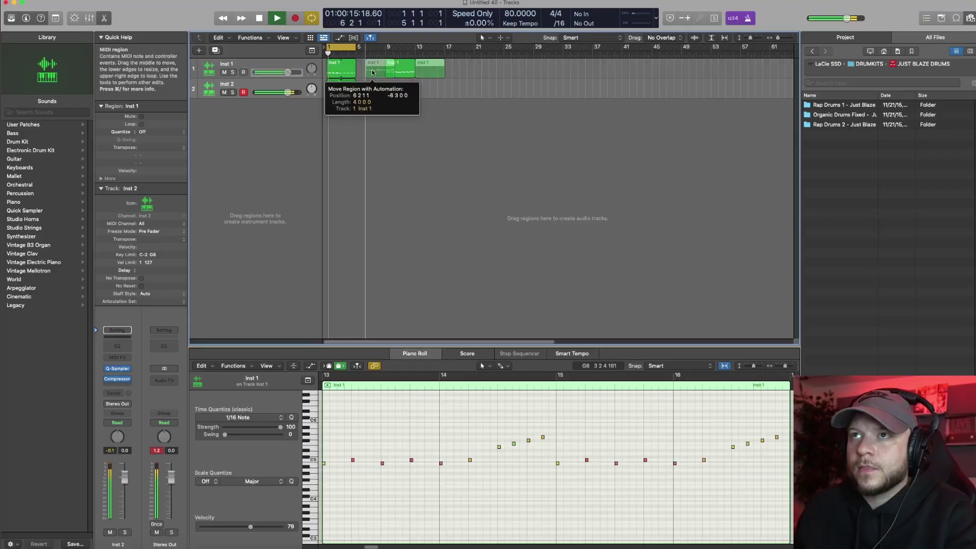
- Move the two later Inst 1 regions to bar 5 and extend the Inst 2 loop and the cycle range to bar 9
{"action": "left_click_drag", "start_coordinate": [361, 73], "coordinate": [387, 88]}
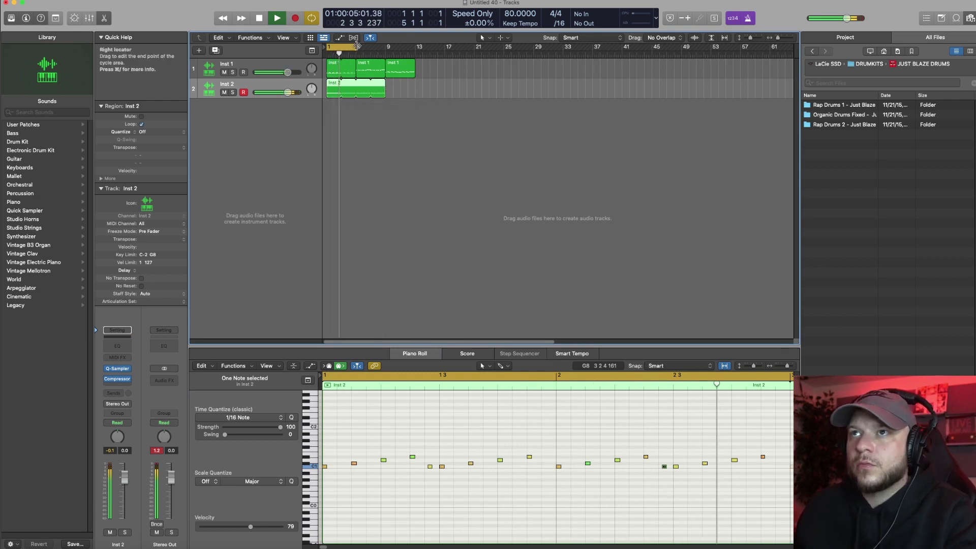
{"action": "left_click_drag", "start_coordinate": [355, 47], "coordinate": [386, 48]}
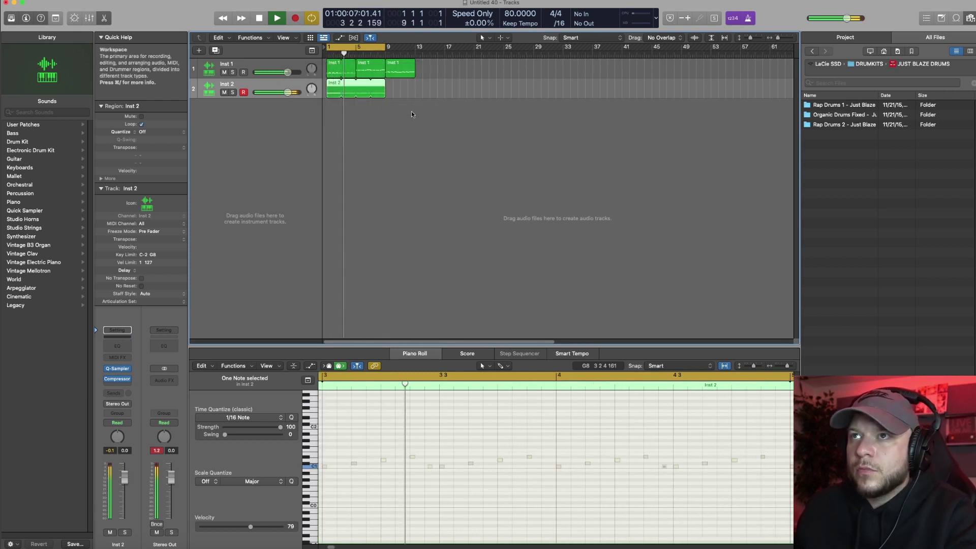
- Copy the Inst 2 drum loop to bar 9, fill Inst 1 up to bar 17 and extend the cycle range to bar 17
{"action": "left_click_drag", "start_coordinate": [336, 87], "coordinate": [424, 64]}
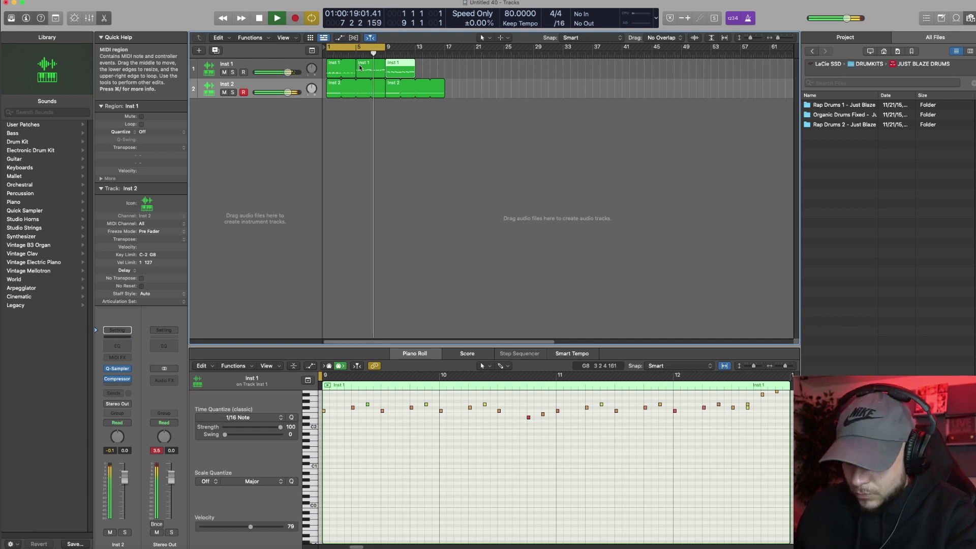
{"action": "left_click_drag", "start_coordinate": [360, 67], "coordinate": [446, 47]}
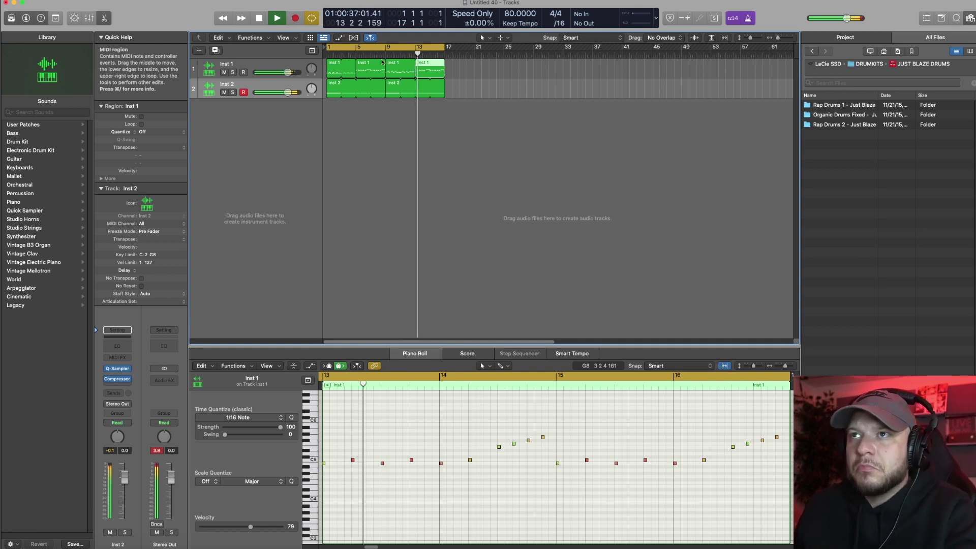
{"action": "key", "text": "space"}
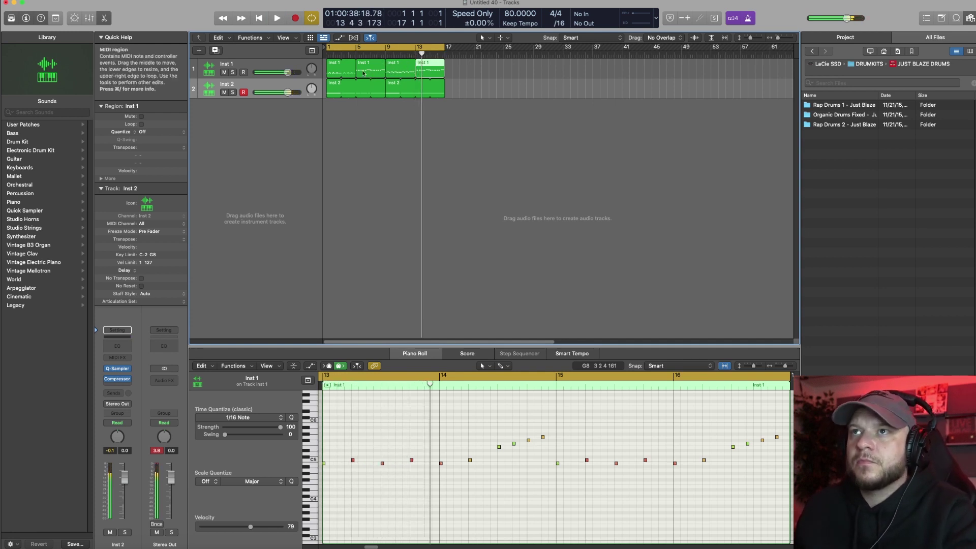
- Move the Inst 1 region at bar 13 to bar 9 and shorten the Inst 2 loop and the cycle range to bar 13
{"action": "mouse_move", "coordinate": [361, 69]}
{"action": "left_mouse_down"}
{"action": "mouse_move", "coordinate": [466, 68]}
{"action": "mouse_move", "coordinate": [356, 75]}
{"action": "mouse_move", "coordinate": [366, 69]}
{"action": "left_mouse_up"}
{"action": "left_click_drag", "start_coordinate": [484, 72], "coordinate": [390, 66]}
{"action": "left_click_drag", "start_coordinate": [389, 66], "coordinate": [390, 67]}
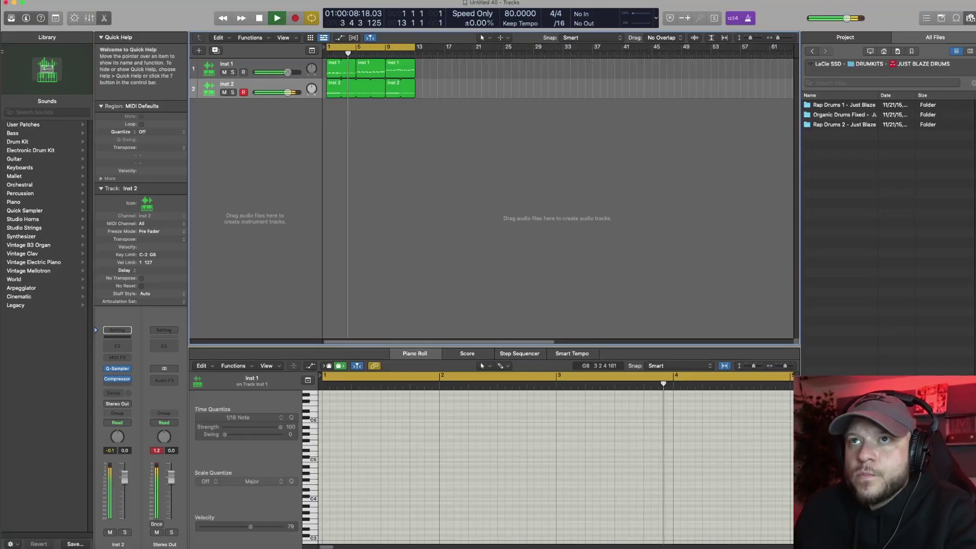
- Add a software instrument track with the Liverpool Bass patch and record a bass line from bar 1 to bar 9
{"action": "left_click", "coordinate": [199, 50]}
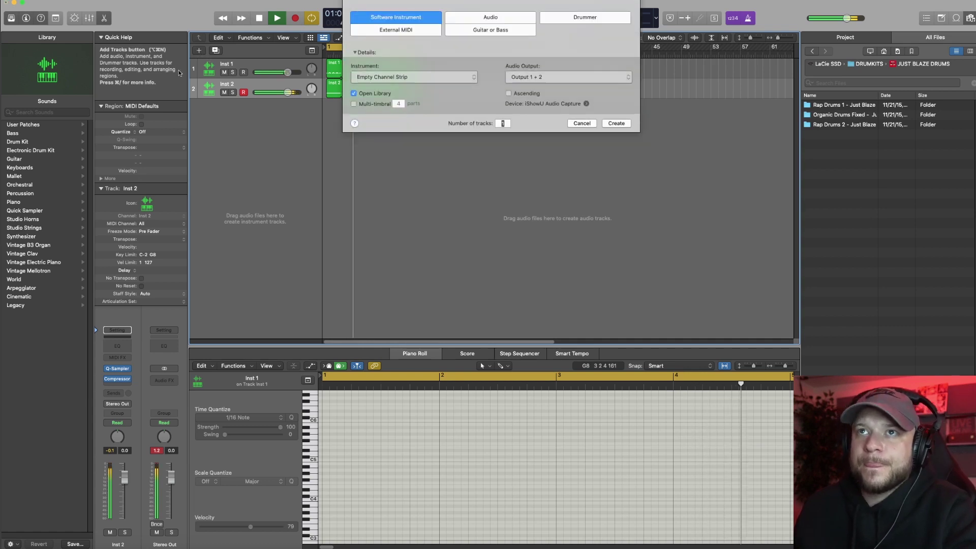
{"action": "left_click", "coordinate": [616, 123]}
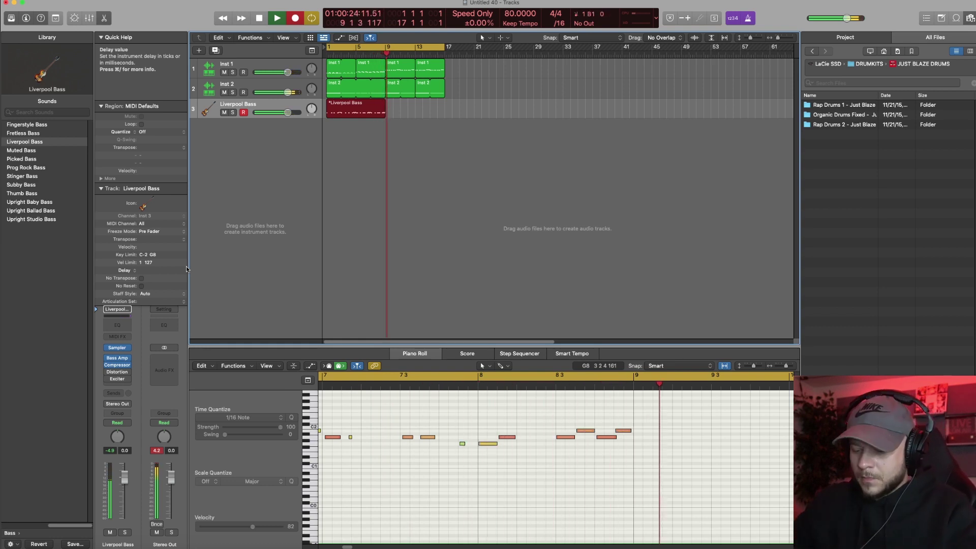
{"action": "key", "text": "space"}
- Replace the Inst 1 region at bar 9 with a copy of the one at bar 13 and play back the arrangement
{"action": "left_click", "coordinate": [410, 71]}
{"action": "left_click_drag", "start_coordinate": [419, 69], "coordinate": [389, 70]}
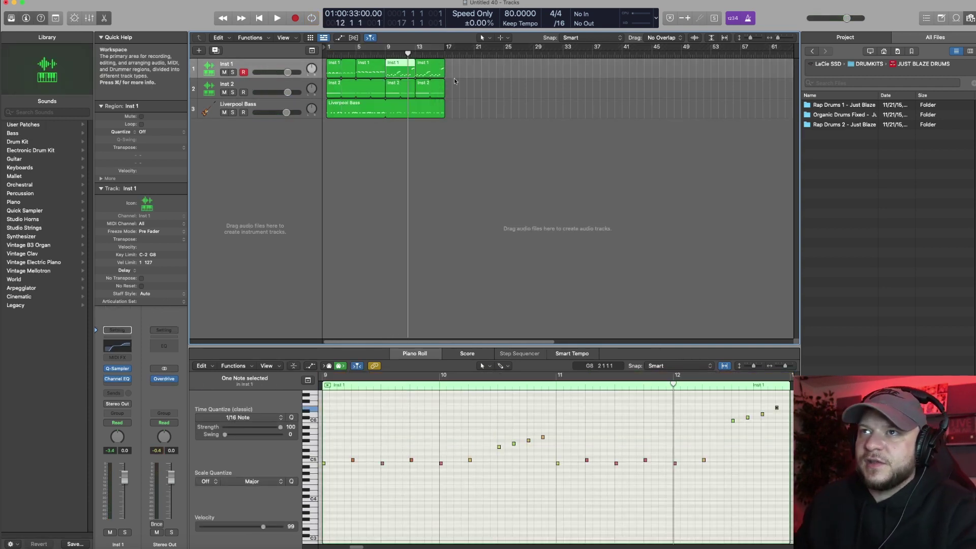
{"action": "key", "text": "space"}
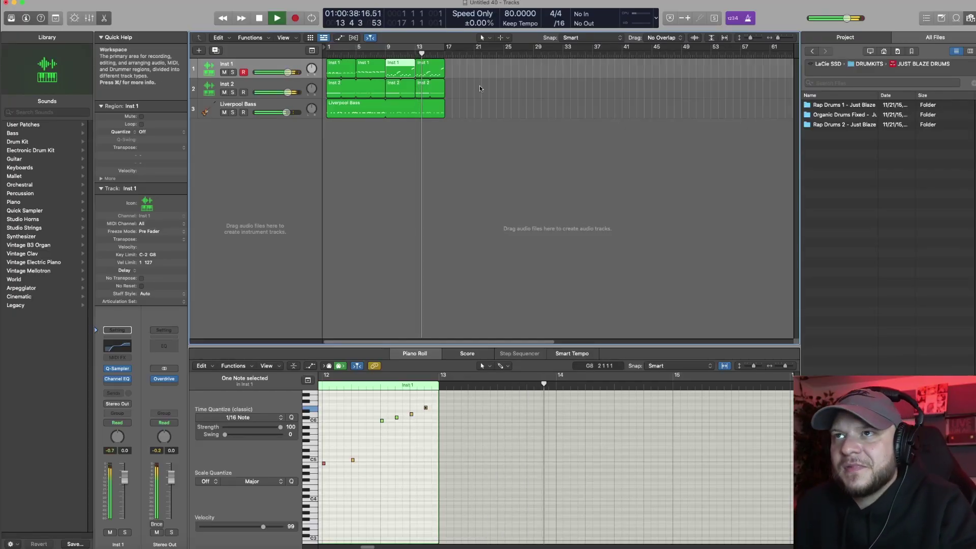
- Join the Inst 1 regions into a single region spanning bars 1 to 17
{"action": "left_click", "coordinate": [470, 100]}
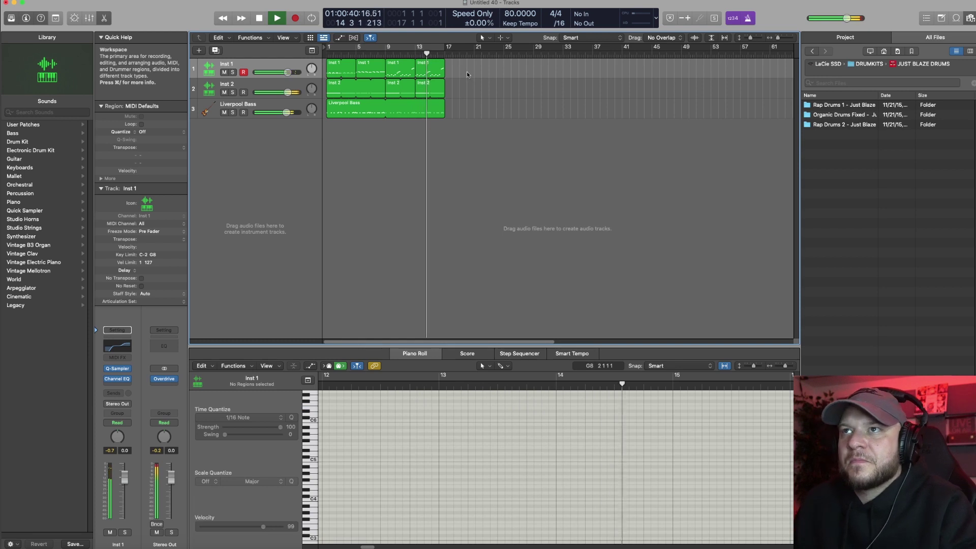
{"action": "left_click_drag", "start_coordinate": [467, 71], "coordinate": [356, 78]}
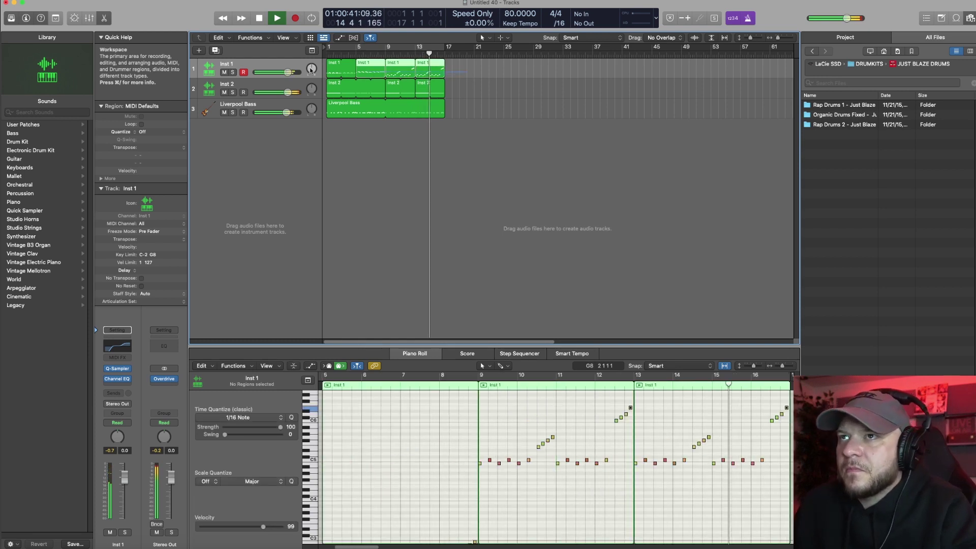
{"action": "right_click", "coordinate": [356, 79]}
{"action": "left_click", "coordinate": [422, 85]}
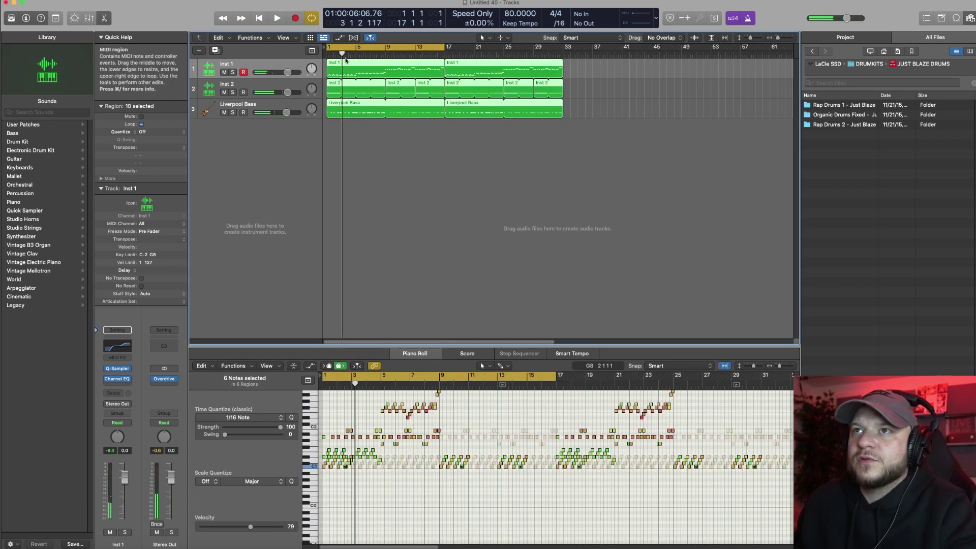
- Repeat the 16-bar arrangement of all three tracks up to bar 65 and extend the cycle range to bar 72
{"action": "left_click_drag", "start_coordinate": [333, 76], "coordinate": [570, 76]}
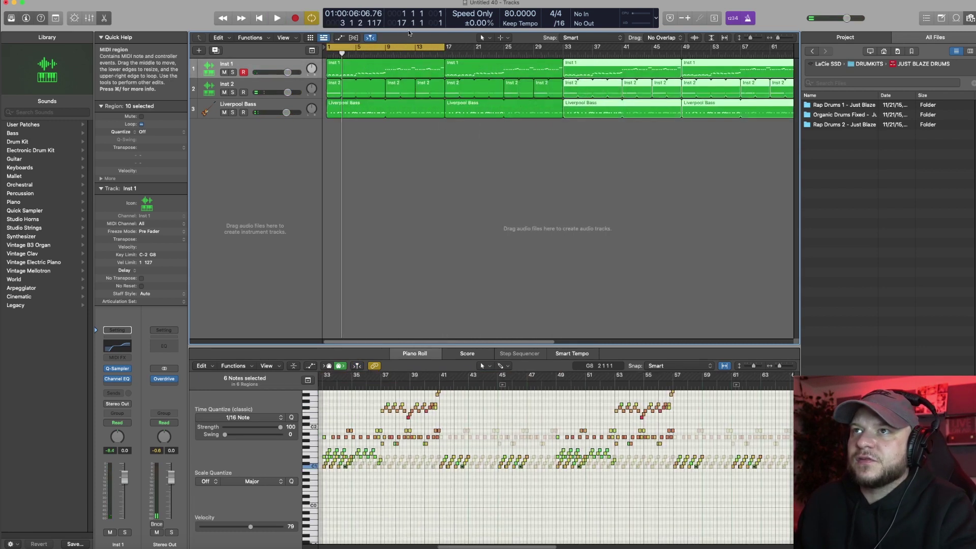
{"action": "left_click", "coordinate": [441, 47]}
{"action": "key", "text": "z"}
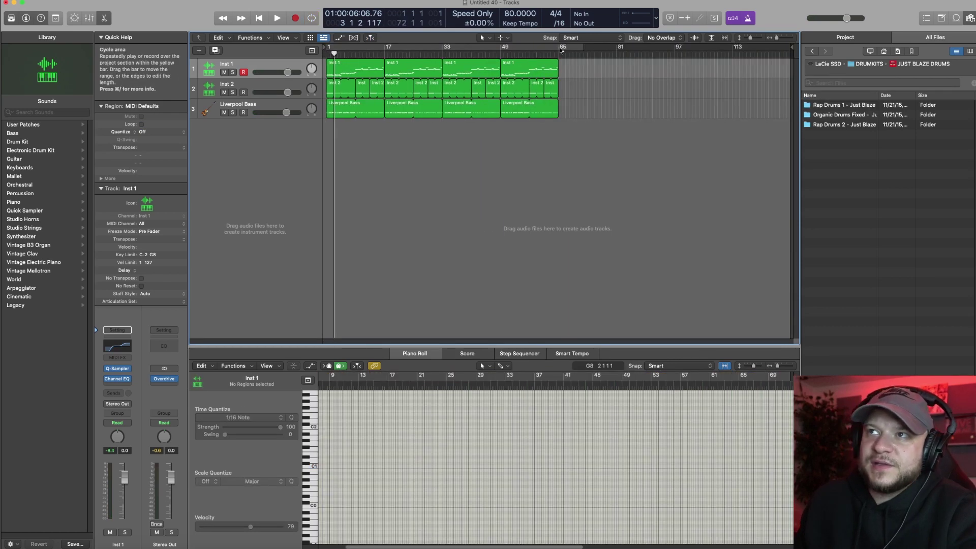
{"action": "left_click", "coordinate": [560, 47]}
- Move all regions on the three tracks so the arrangement starts at bar 9, leaving eight empty bars for an intro
{"action": "left_click_drag", "start_coordinate": [573, 73], "coordinate": [332, 99]}
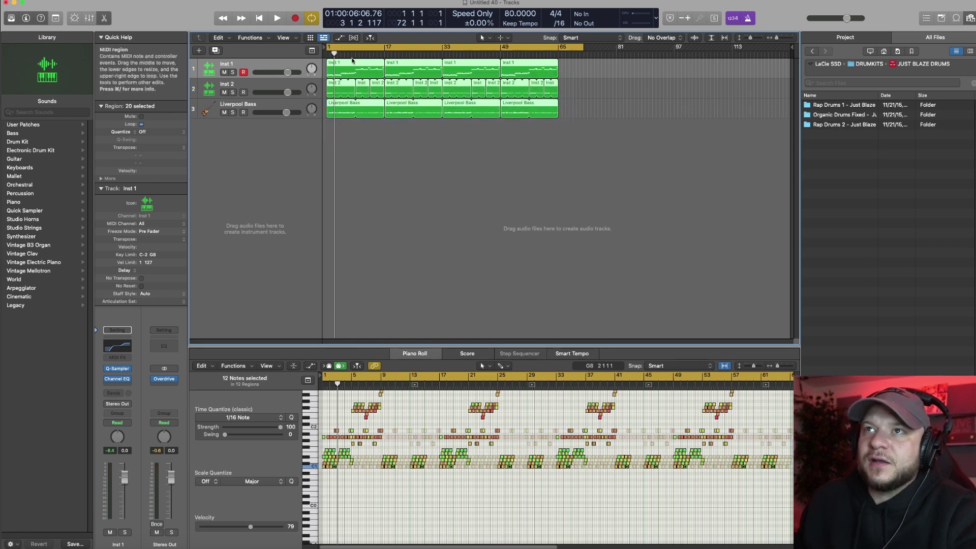
{"action": "left_click_drag", "start_coordinate": [358, 61], "coordinate": [386, 62]}
{"action": "left_click", "coordinate": [372, 176]}
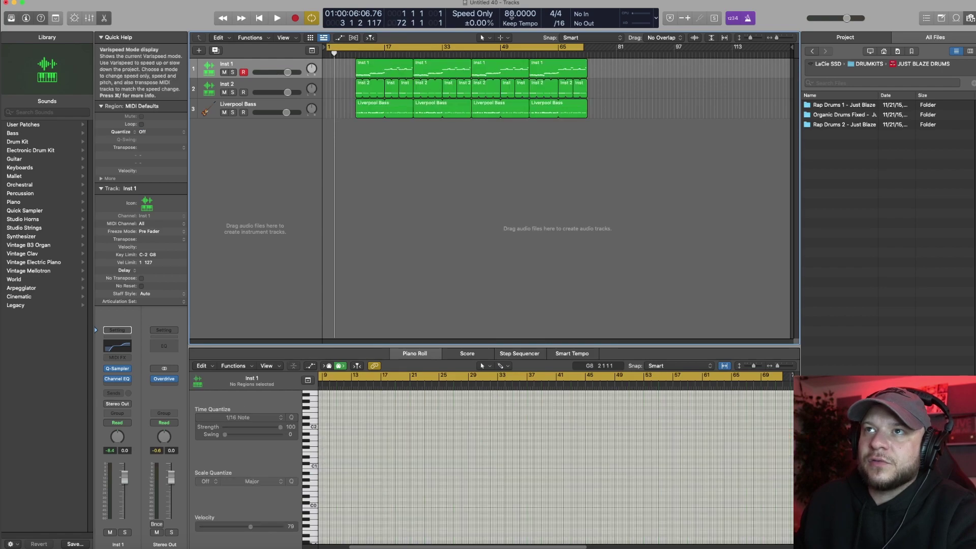